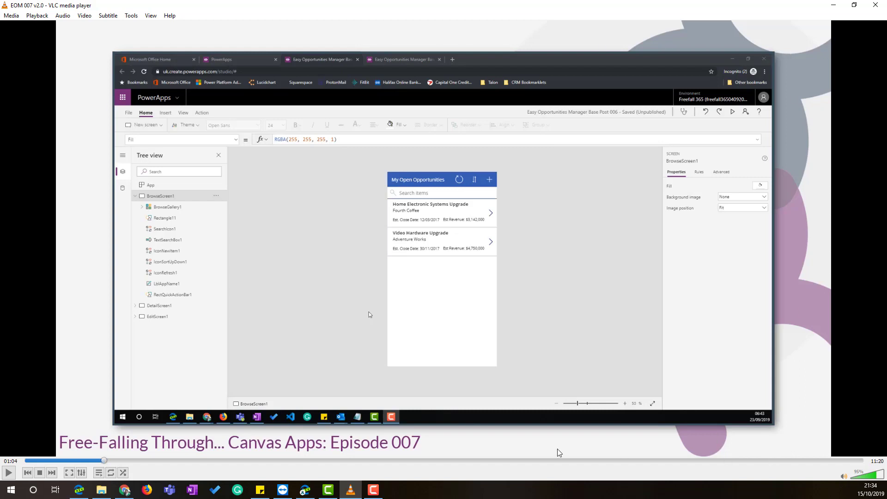
Play a short stretch of the EOM 007 v2.0 video and pause it
{"action": "left_click", "coordinate": [13, 467]}
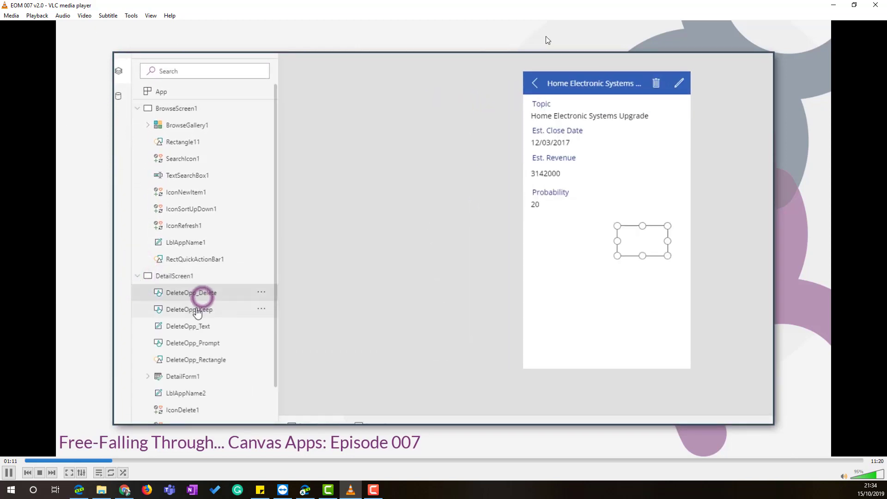
{"action": "left_click", "coordinate": [13, 473]}
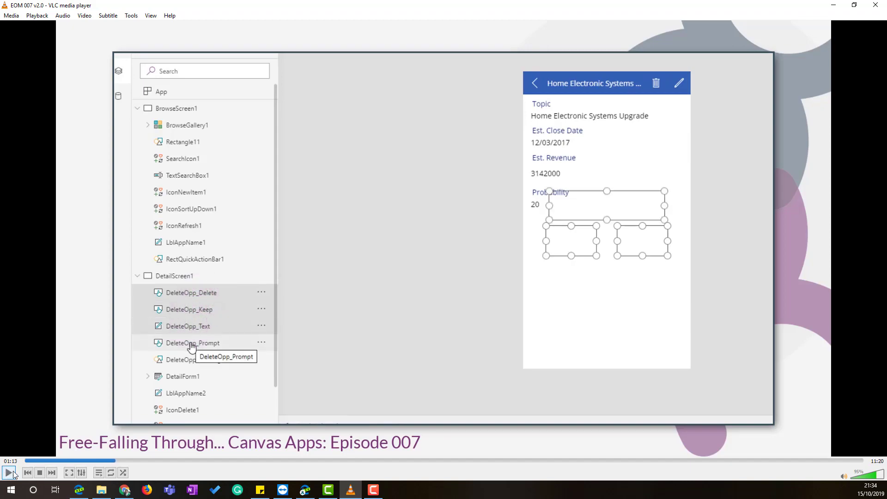
Switch to File Explorer and open DarkBackground_LogoWatermark.png from the TEMP folder in paint.net
{"action": "left_click", "coordinate": [327, 489]}
{"action": "left_click", "coordinate": [98, 494]}
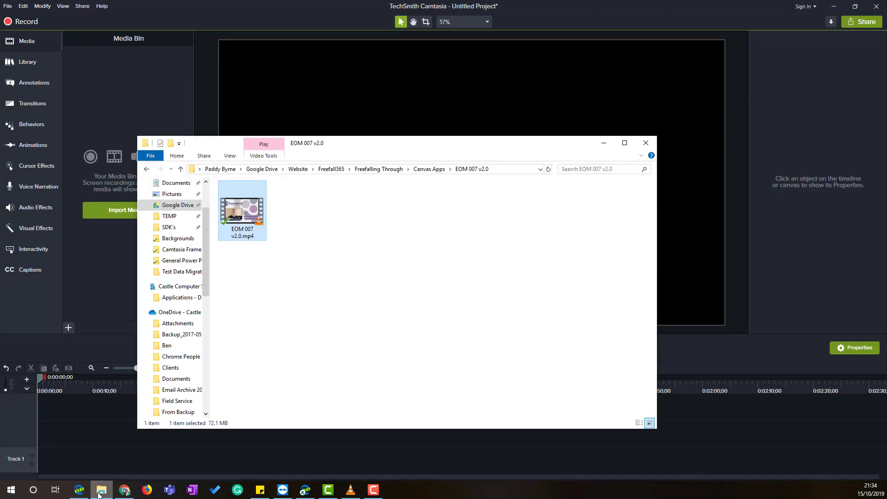
{"action": "left_click", "coordinate": [168, 217]}
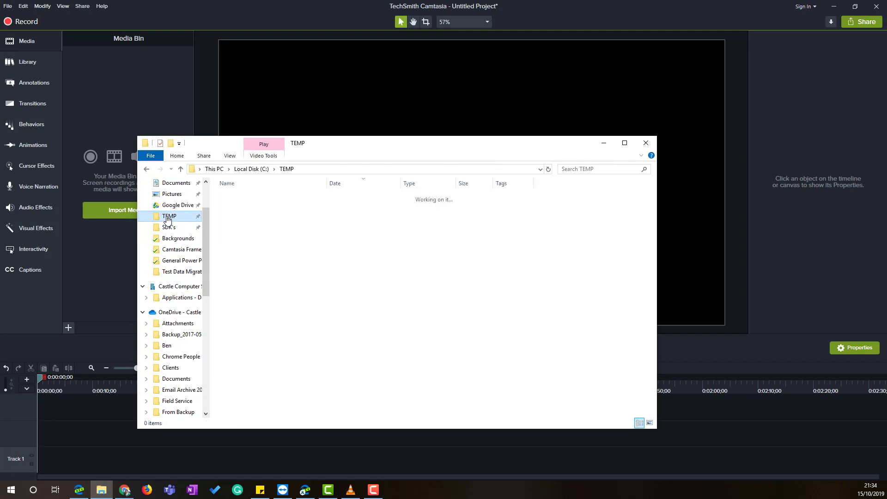
{"action": "right_click", "coordinate": [301, 286]}
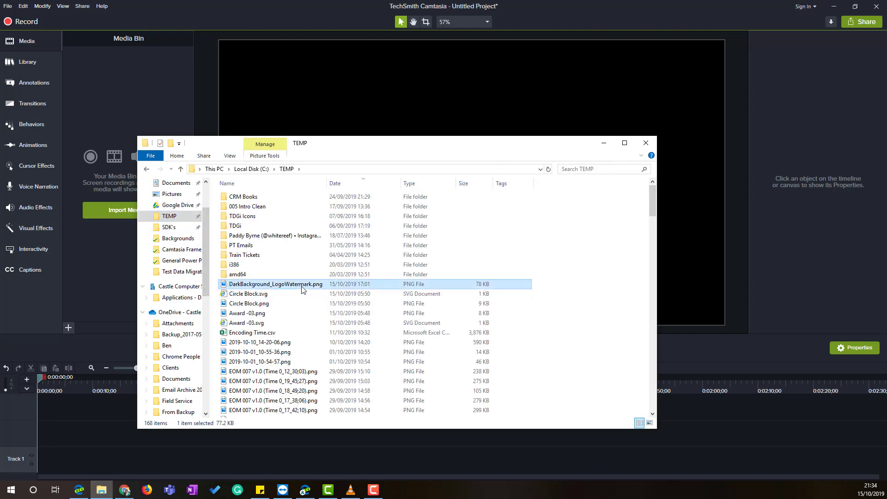
{"action": "mouse_move", "coordinate": [374, 161]}
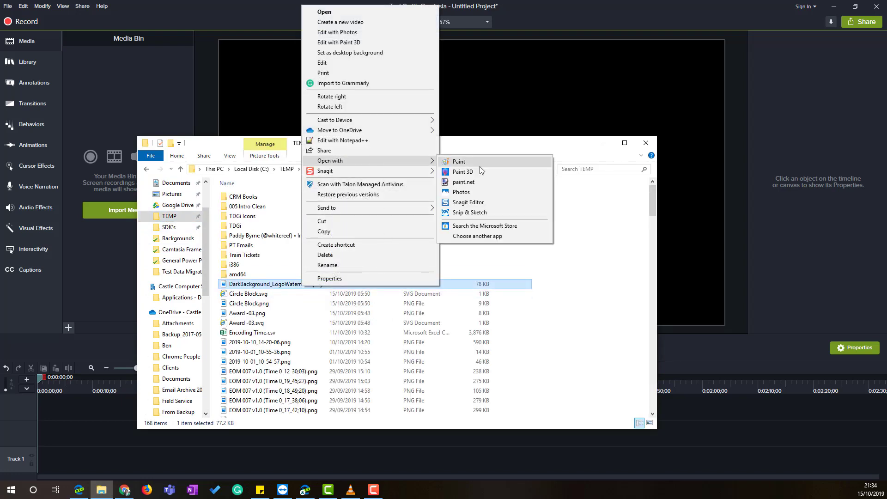
{"action": "left_click", "coordinate": [480, 182]}
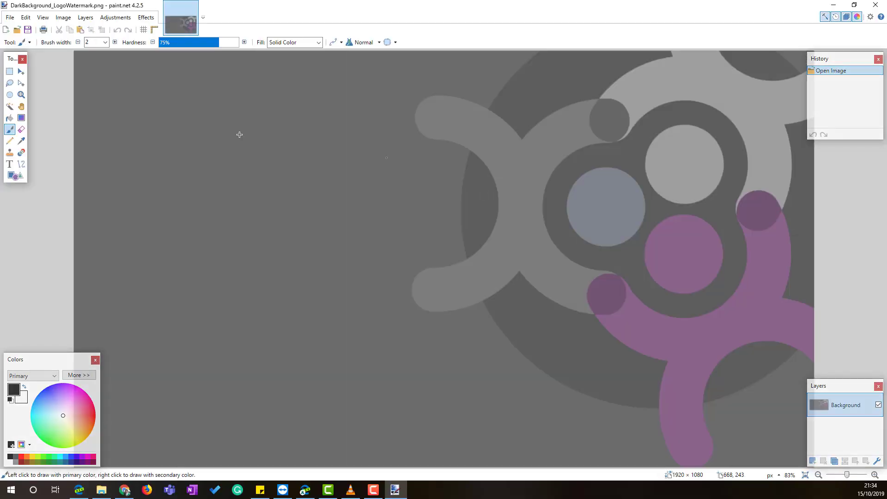
Create a new 1920 × 1080 pixel image and fill the whole canvas with bright green
{"action": "left_click", "coordinate": [6, 30]}
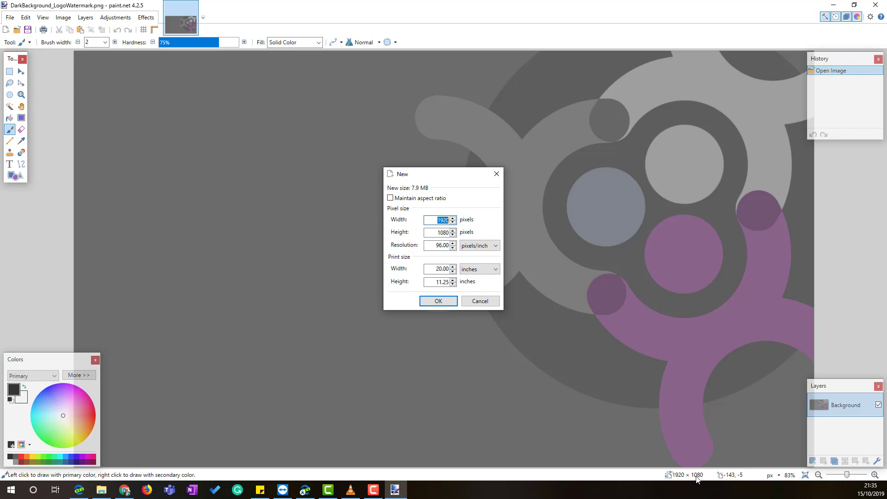
{"action": "left_click", "coordinate": [438, 301]}
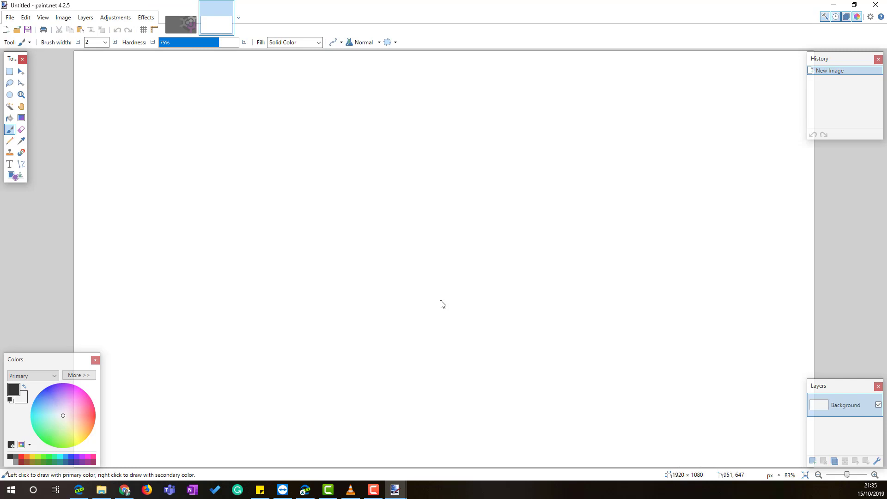
{"action": "left_click", "coordinate": [9, 118]}
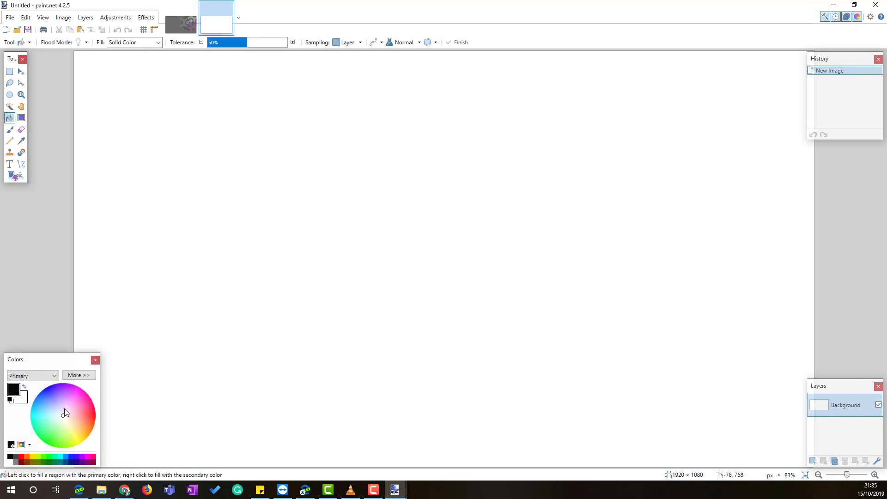
{"action": "left_click", "coordinate": [49, 457]}
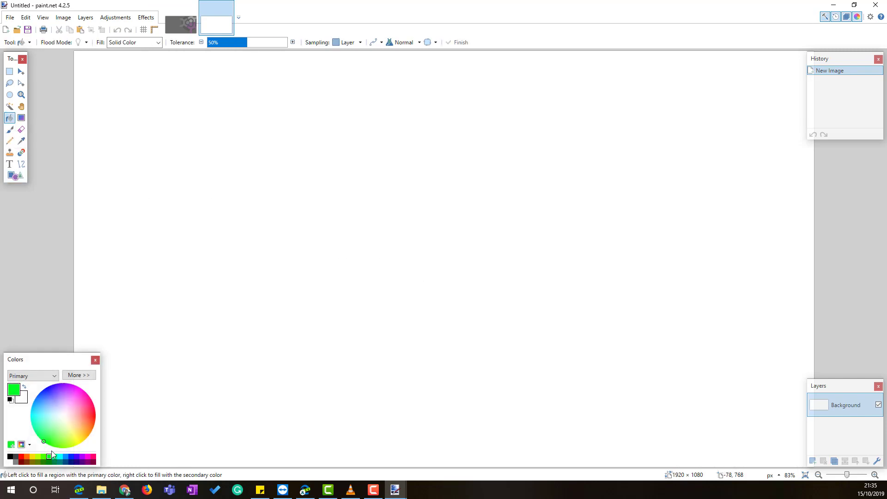
{"action": "left_click", "coordinate": [432, 257]}
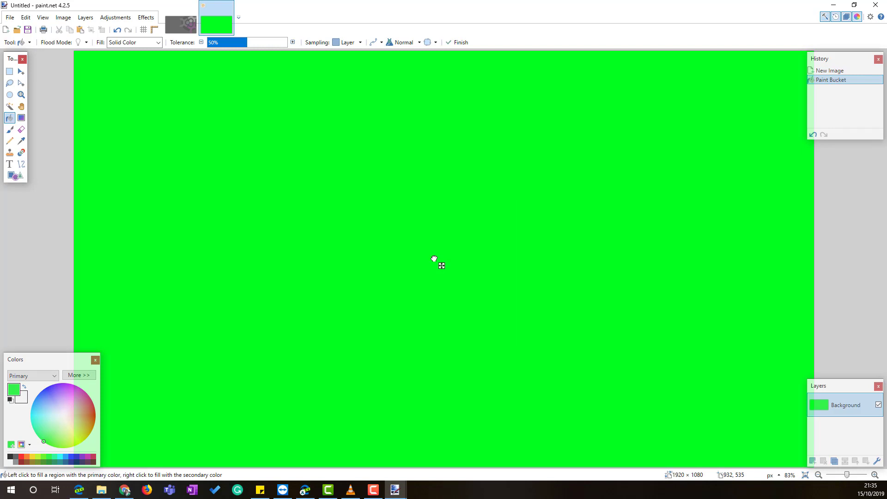
Save the green image as Green.png in the TEMP folder with auto-detected bit depth
{"action": "left_click", "coordinate": [9, 17]}
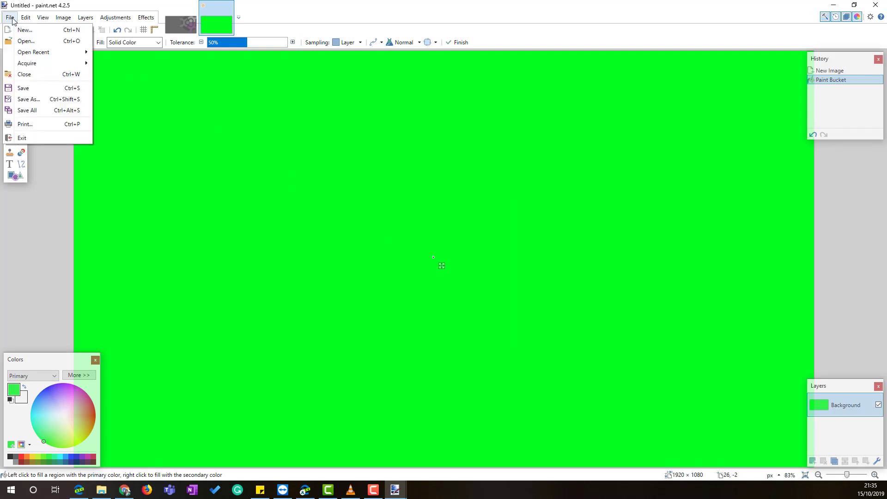
{"action": "mouse_move", "coordinate": [26, 17]}
{"action": "left_click", "coordinate": [34, 99]}
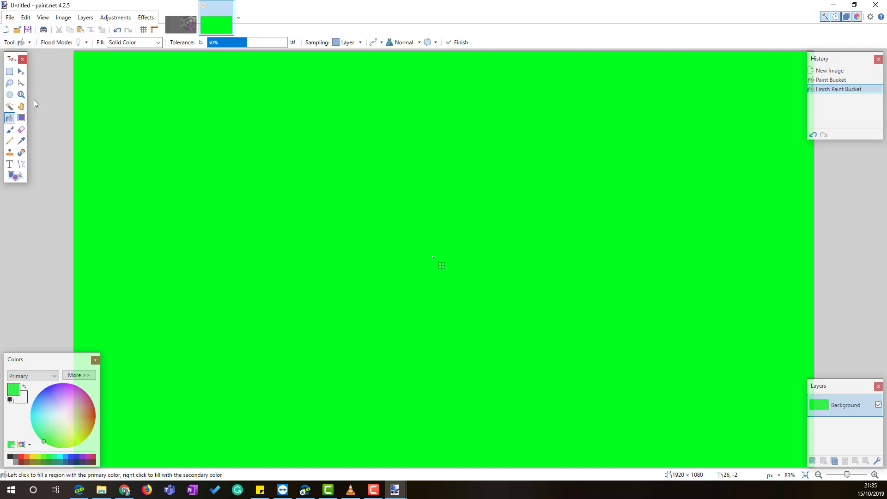
{"action": "left_click", "coordinate": [84, 202]}
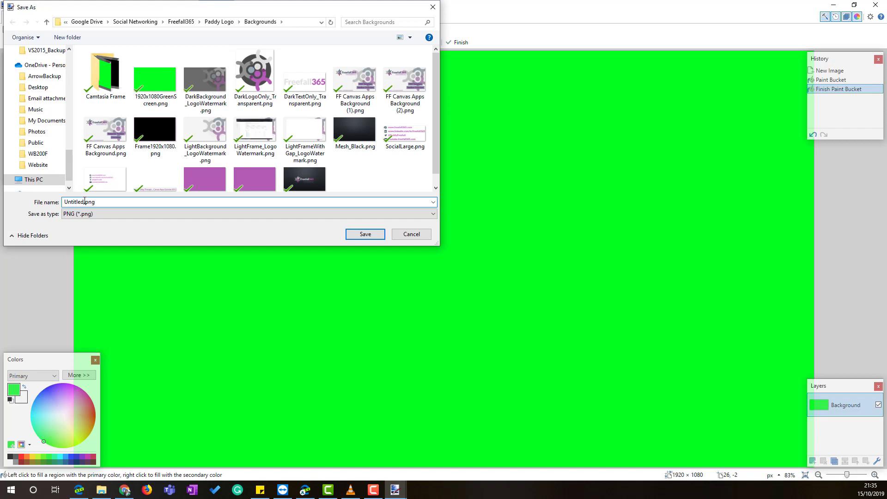
{"action": "scroll", "coordinate": [28, 131], "scroll_direction": "up", "scroll_amount": 10}
{"action": "scroll", "coordinate": [29, 132], "scroll_direction": "up", "scroll_amount": 5}
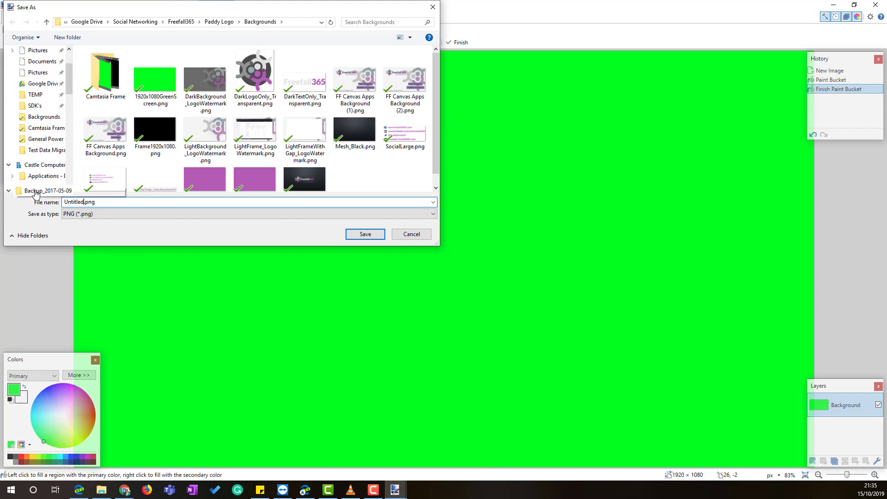
{"action": "left_click", "coordinate": [35, 116]}
{"action": "left_click", "coordinate": [90, 203]}
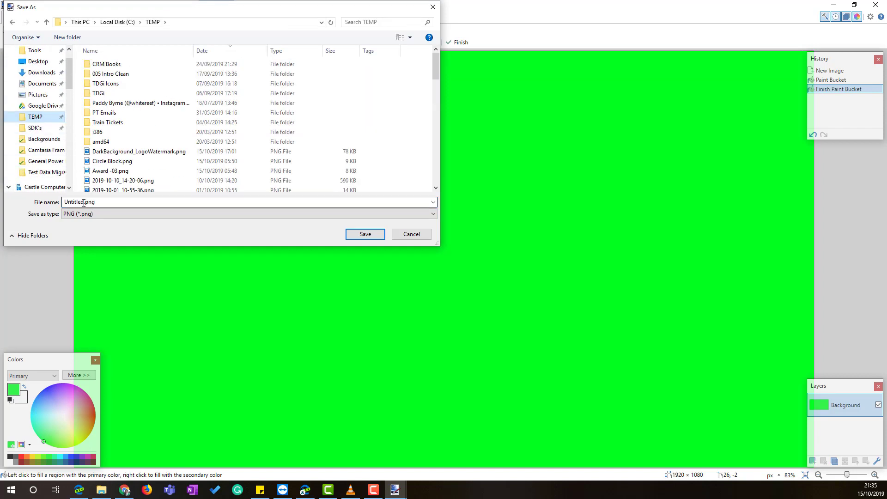
{"action": "double_click", "coordinate": [84, 203]}
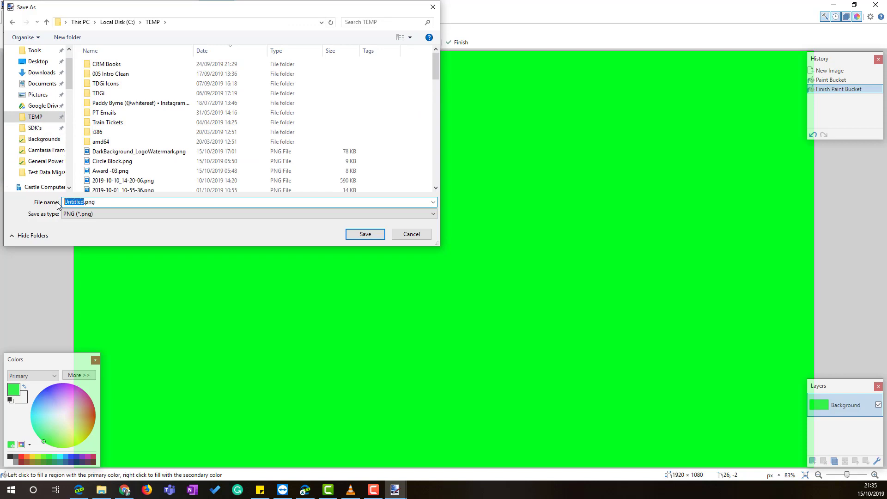
{"action": "type", "text": "Green"}
{"action": "key", "text": "Return"}
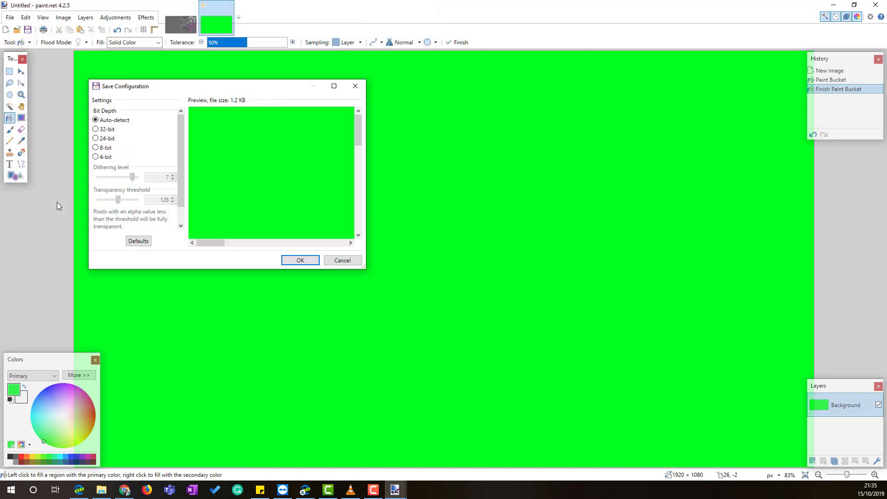
{"action": "left_click", "coordinate": [300, 261]}
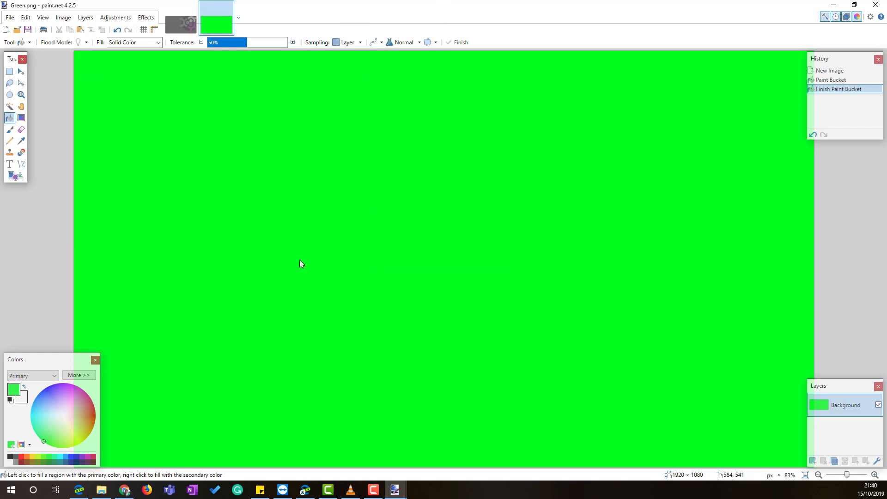
Switch to Camtasia and import Green.png and DarkBackground_LogoWatermark.png from the TEMP folder into the Media Bin
{"action": "left_click", "coordinate": [327, 490]}
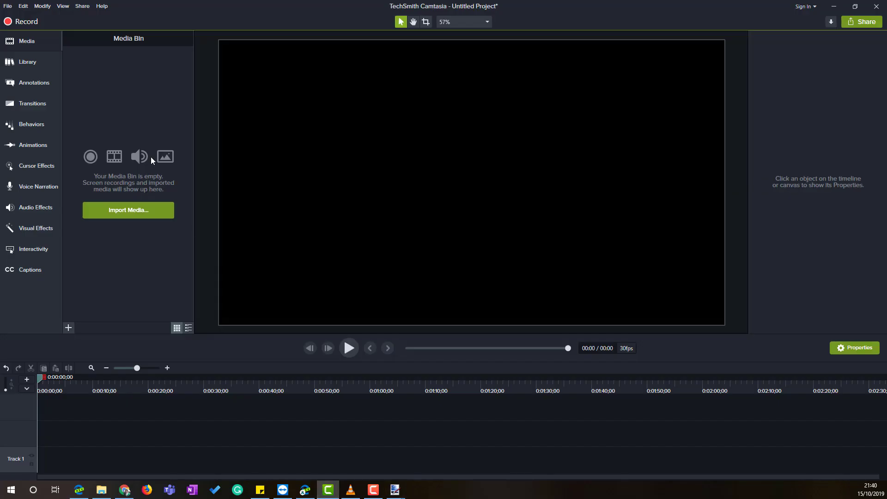
{"action": "left_click", "coordinate": [101, 490]}
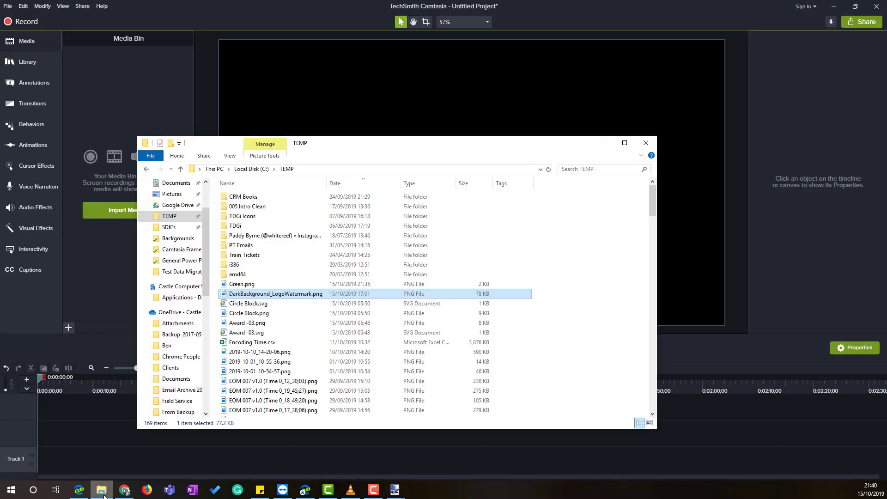
{"action": "left_click", "coordinate": [248, 284], "text": "ctrl"}
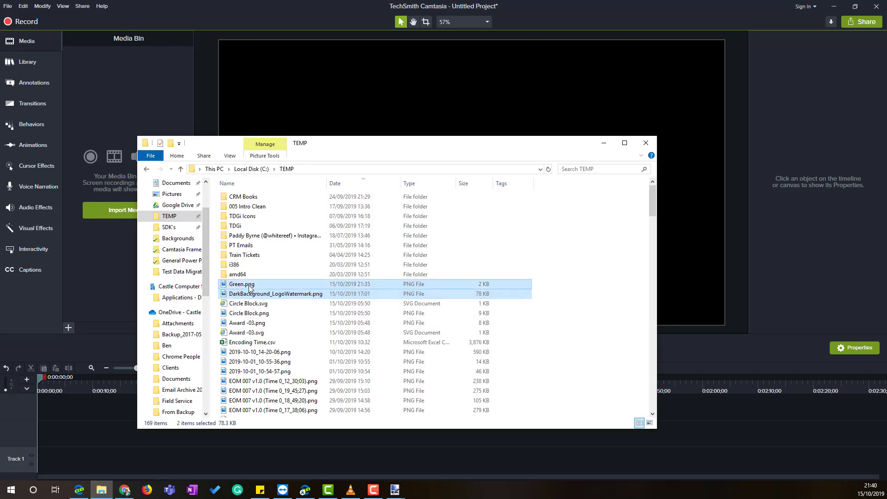
{"action": "left_click_drag", "start_coordinate": [249, 285], "coordinate": [444, 113]}
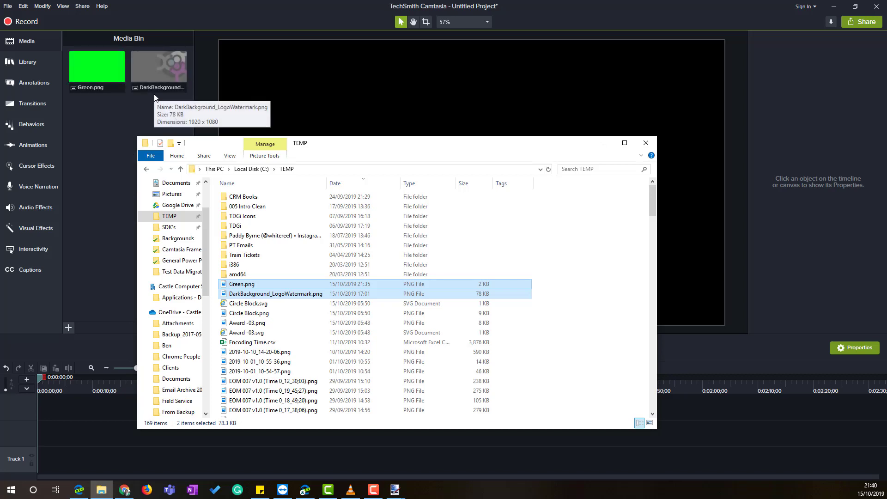
Place the dark logo background on the canvas, with Green.png on a track above it
{"action": "left_click_drag", "start_coordinate": [153, 70], "coordinate": [471, 190]}
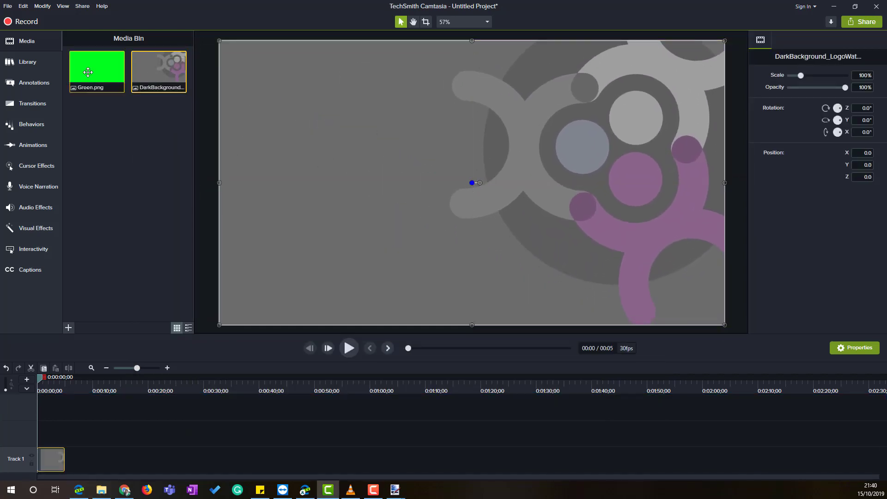
{"action": "left_click_drag", "start_coordinate": [87, 71], "coordinate": [473, 185]}
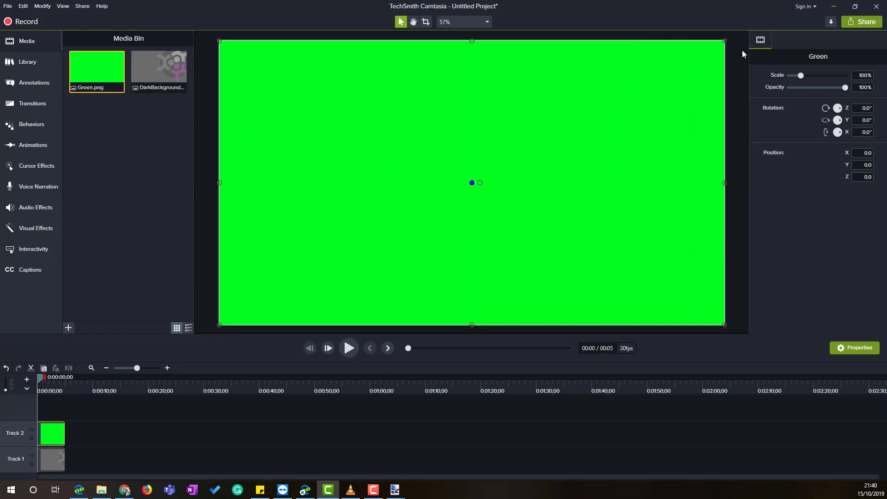
Scale the green image down to about 83.4% and keep it centred over the background at position 0, 0
{"action": "left_click_drag", "start_coordinate": [725, 41], "coordinate": [693, 79]}
{"action": "left_click_drag", "start_coordinate": [455, 193], "coordinate": [472, 183]}
{"action": "left_click_drag", "start_coordinate": [708, 49], "coordinate": [685, 63]}
{"action": "left_click_drag", "start_coordinate": [460, 188], "coordinate": [476, 182]}
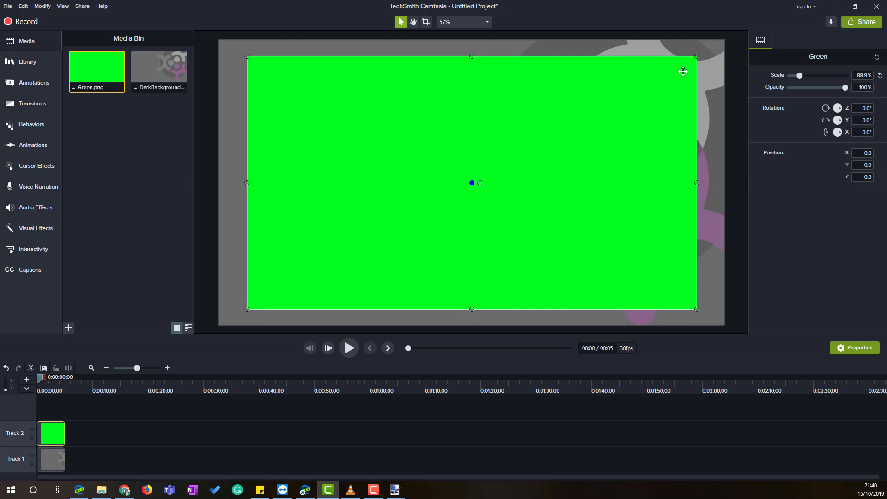
{"action": "left_click_drag", "start_coordinate": [696, 57], "coordinate": [668, 72]}
{"action": "left_click_drag", "start_coordinate": [469, 188], "coordinate": [482, 180]}
Apply the Border effect to the green clip with a dark colour and a thickness of 4
{"action": "left_click", "coordinate": [39, 229]}
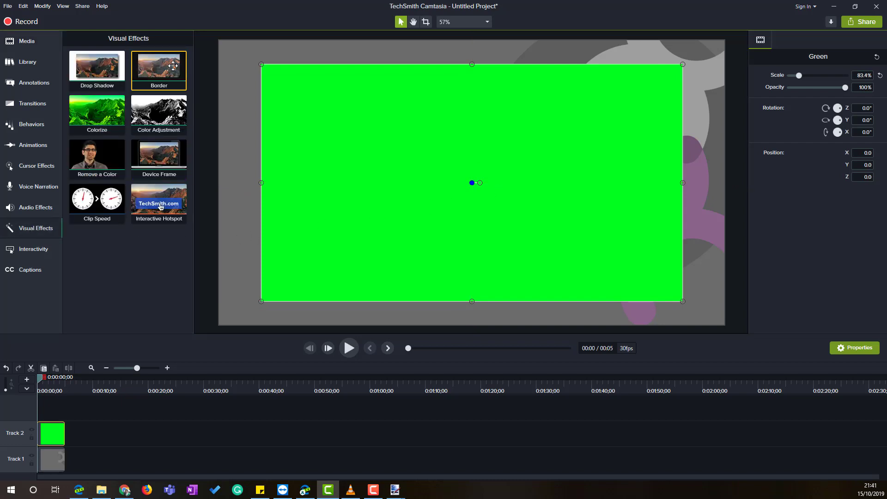
{"action": "left_click_drag", "start_coordinate": [173, 66], "coordinate": [50, 434]}
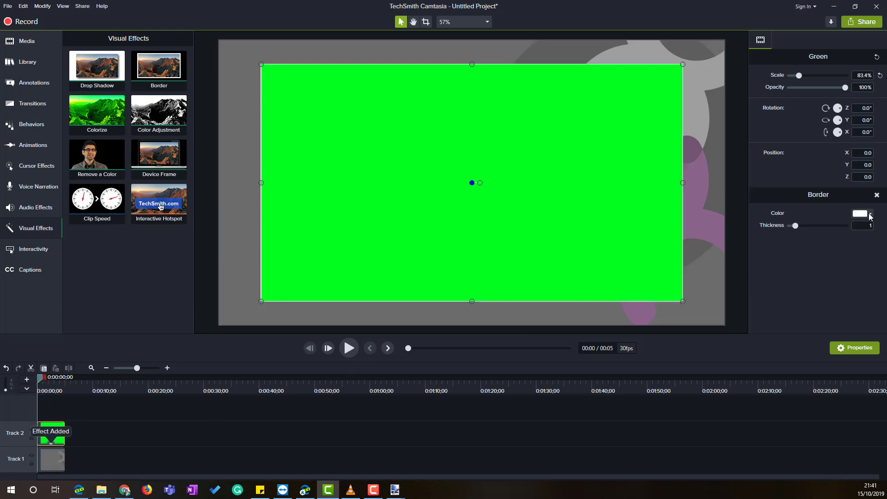
{"action": "left_click", "coordinate": [870, 215]}
{"action": "left_click", "coordinate": [819, 248]}
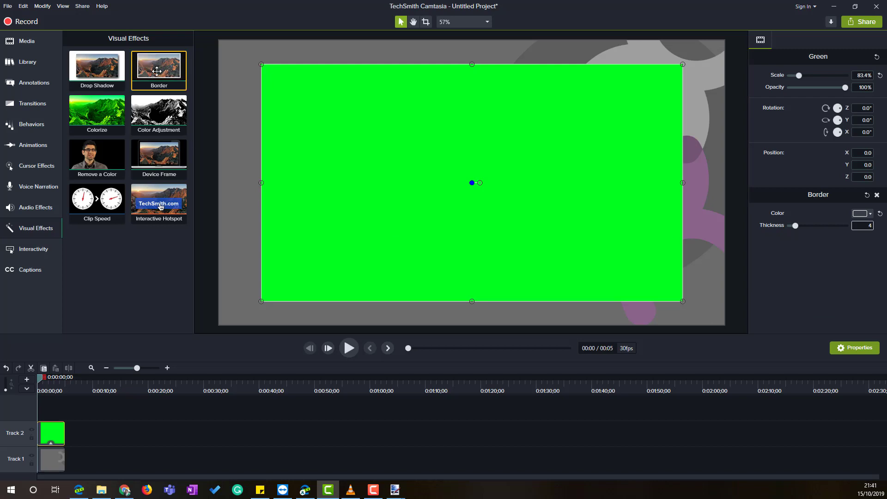
Apply the Drop Shadow effect to the green clip, trying offsets 40 and 20 before setting 30, with opacity 56%
{"action": "left_click_drag", "start_coordinate": [97, 66], "coordinate": [53, 442]}
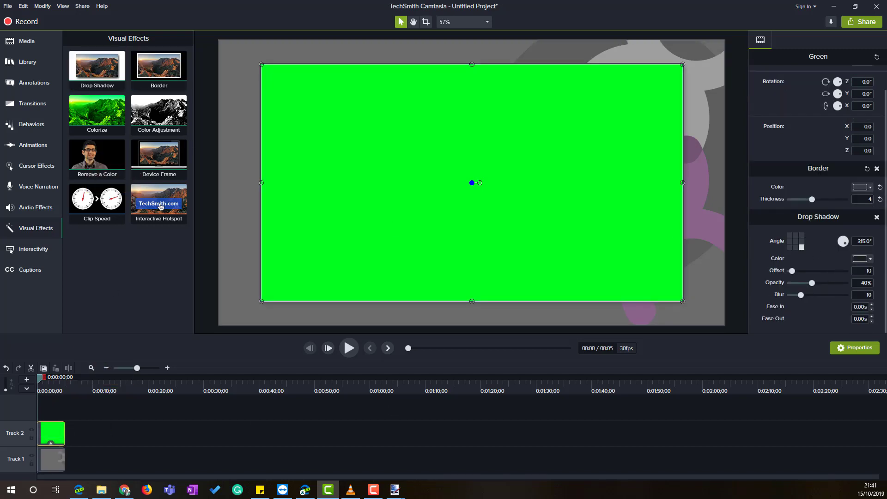
{"action": "key", "text": "Return"}
{"action": "double_click", "coordinate": [864, 270]}
{"action": "type", "text": "40"}
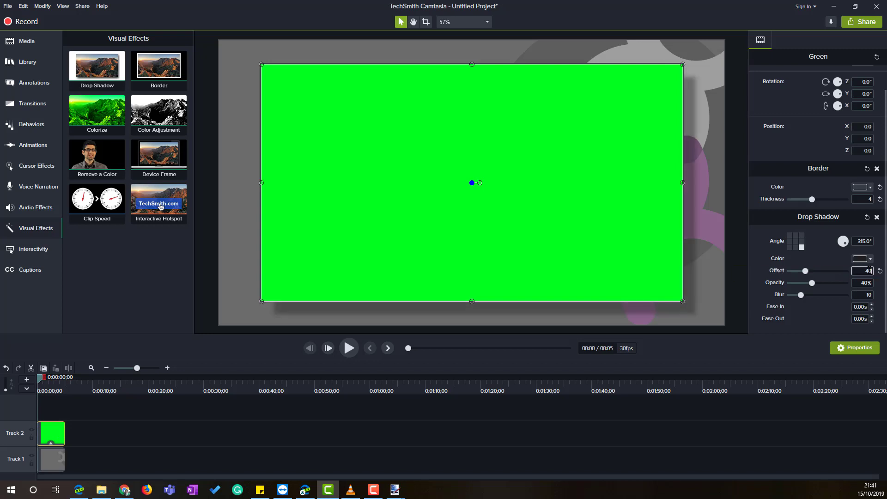
{"action": "key", "text": "Return"}
{"action": "double_click", "coordinate": [864, 270]}
{"action": "type", "text": "20"}
{"action": "key", "text": "Return"}
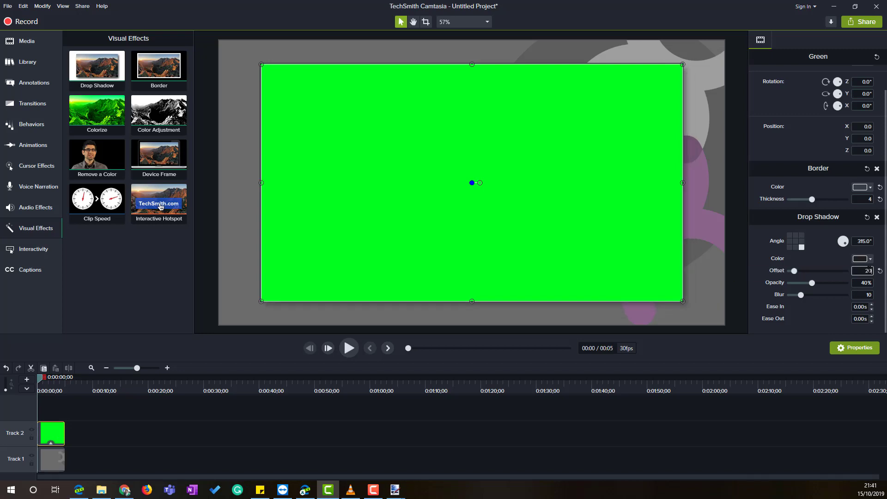
{"action": "double_click", "coordinate": [869, 270]}
{"action": "type", "text": "30"}
{"action": "key", "text": "Return"}
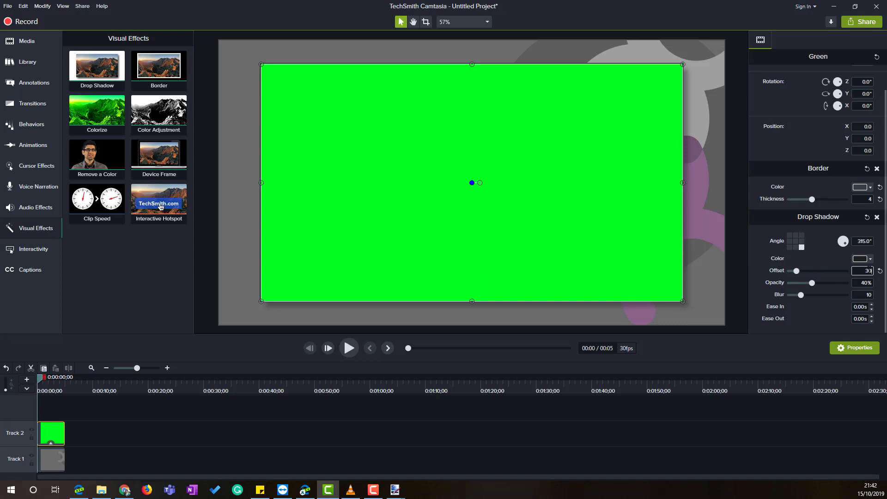
{"action": "left_click", "coordinate": [820, 283]}
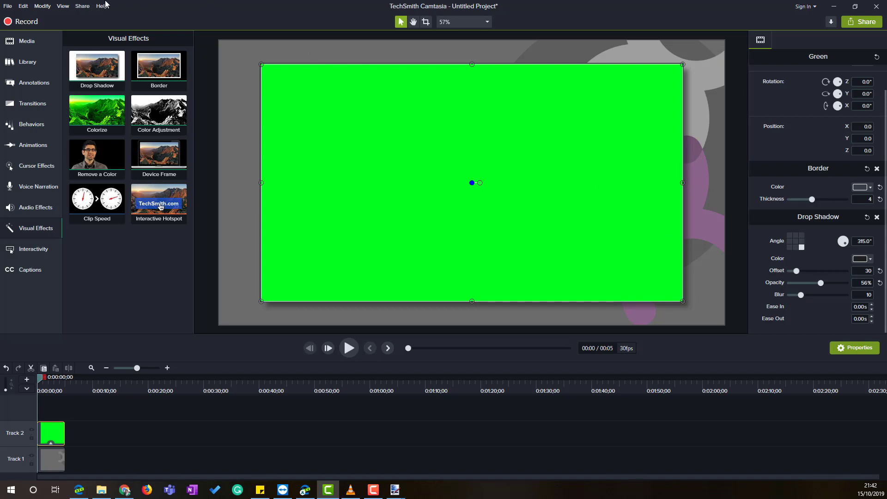
Export the current frame as the PNG file Frame.png in the TEMP folder
{"action": "left_click", "coordinate": [77, 7]}
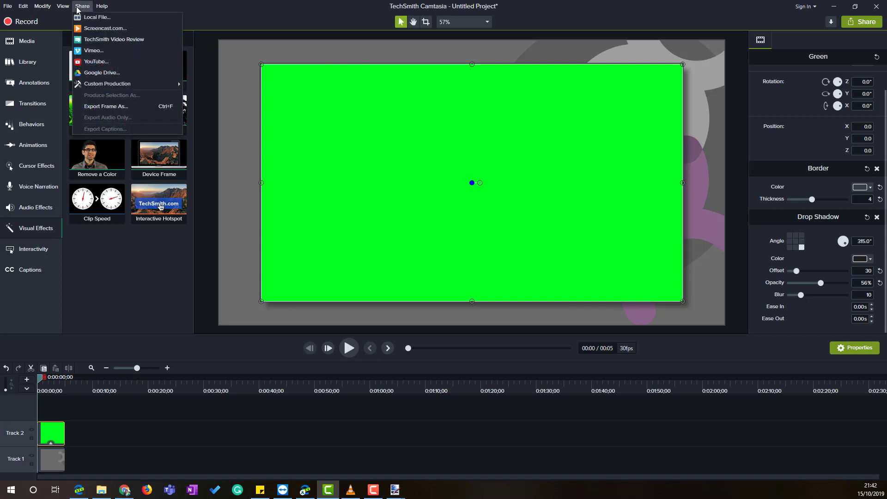
{"action": "left_click", "coordinate": [106, 110]}
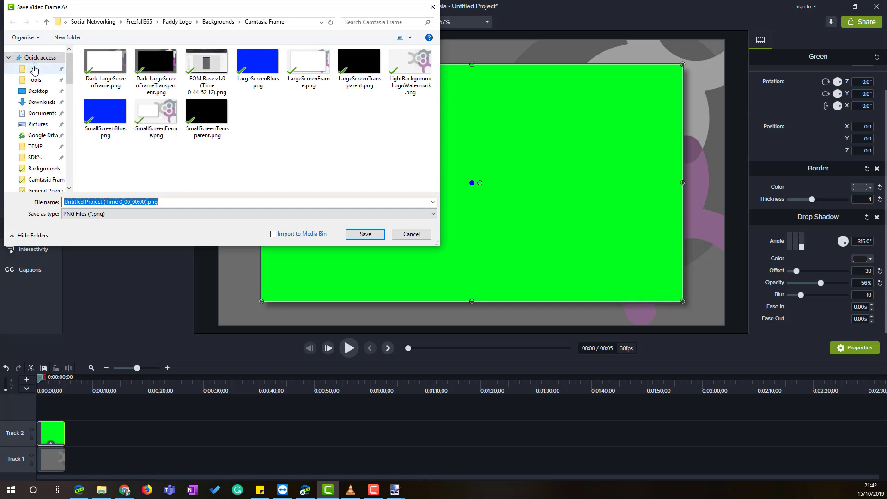
{"action": "left_click", "coordinate": [35, 146]}
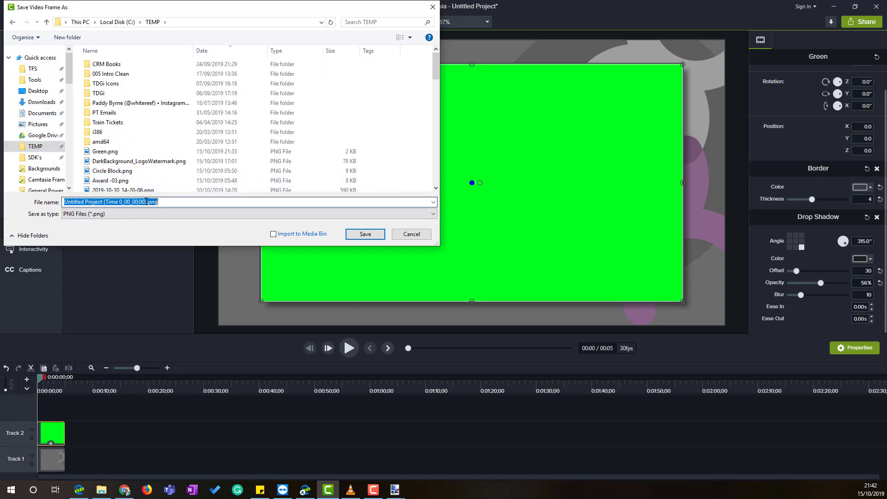
{"action": "left_click_drag", "start_coordinate": [146, 201], "coordinate": [33, 198]}
{"action": "type", "text": "Frame"}
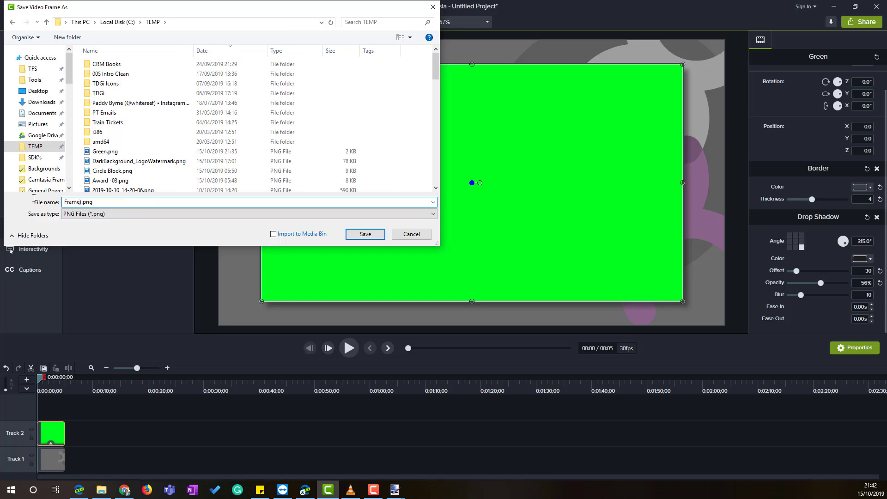
{"action": "left_click", "coordinate": [364, 234]}
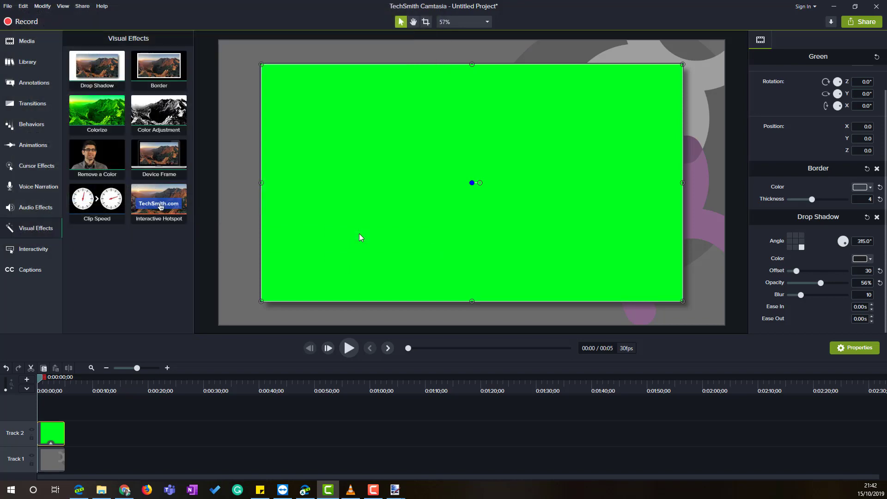
Delete the green and background clips from the timeline and remove both source images from the Media Bin
{"action": "left_click", "coordinate": [31, 42]}
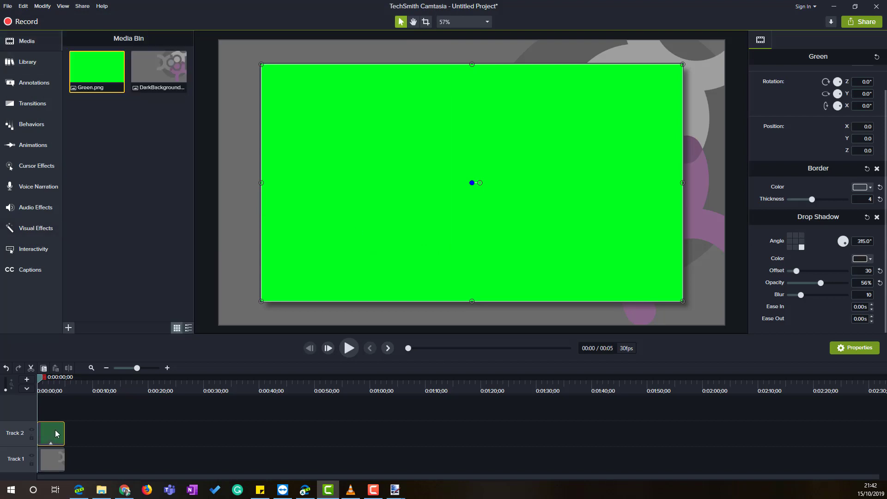
{"action": "left_click", "coordinate": [50, 471], "text": "ctrl"}
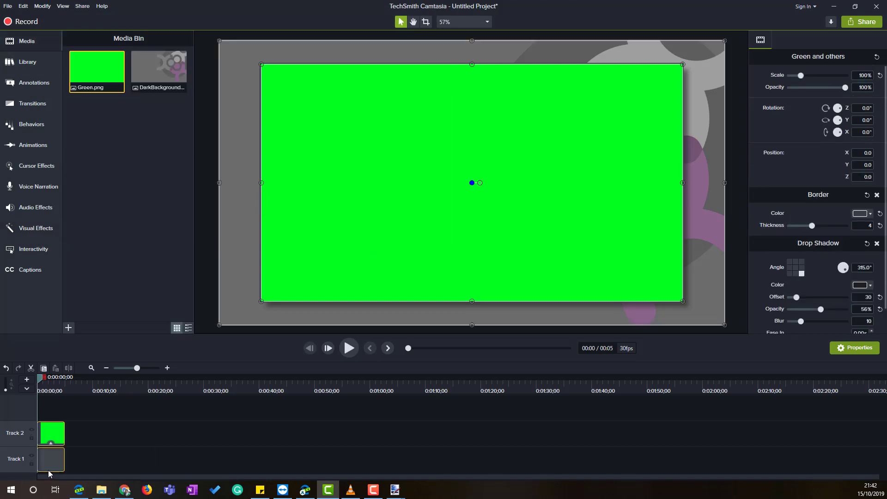
{"action": "key", "text": "Delete"}
{"action": "left_click", "coordinate": [161, 74]}
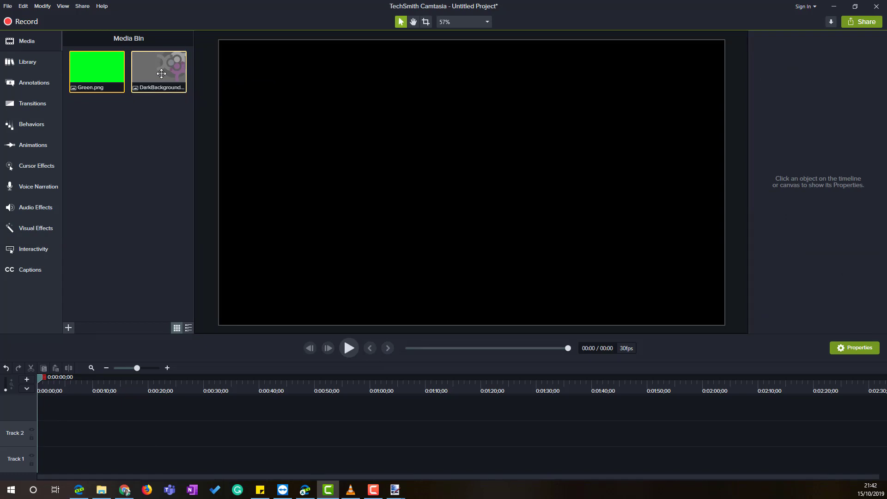
{"action": "key", "text": "Delete"}
Switch to File Explorer and open Frame.png from the TEMP folder in paint.net
{"action": "left_click", "coordinate": [101, 489]}
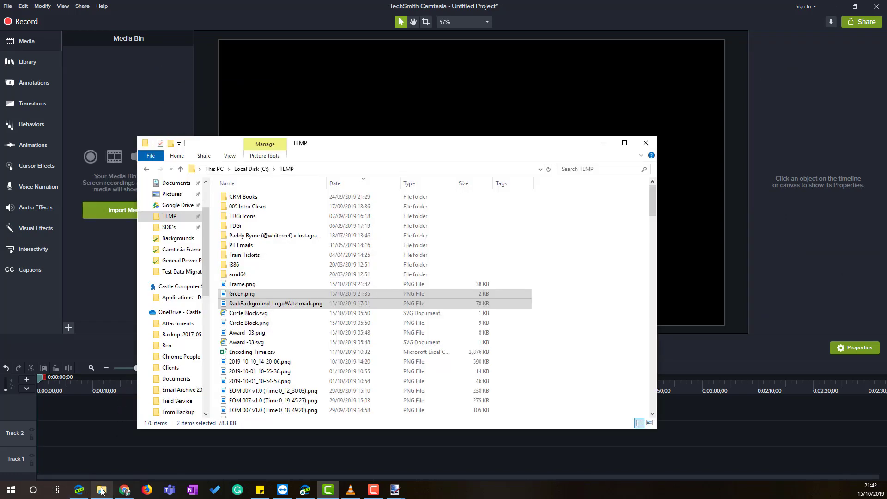
{"action": "left_click", "coordinate": [249, 285]}
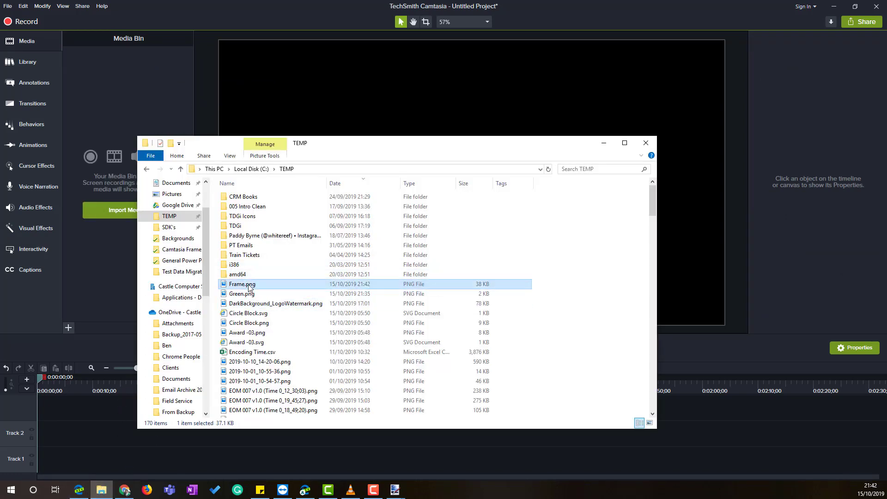
{"action": "right_click", "coordinate": [250, 286]}
{"action": "mouse_move", "coordinate": [354, 162]}
{"action": "left_click", "coordinate": [411, 183]}
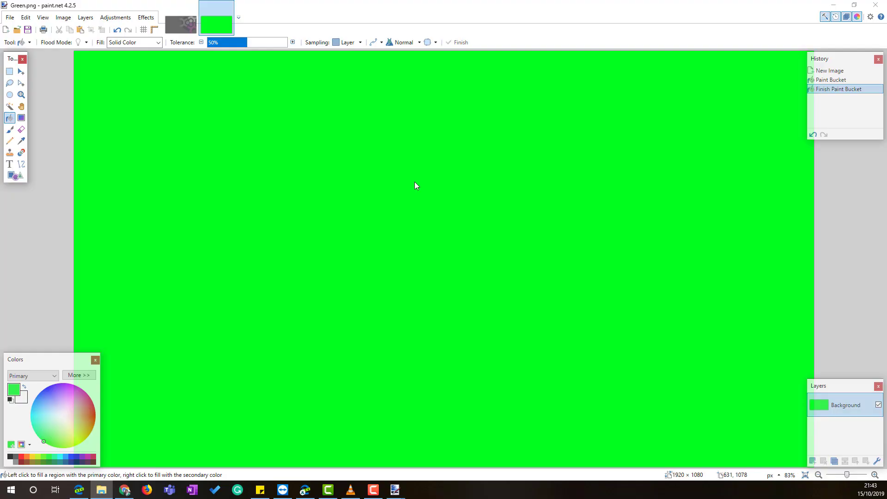
Erase the green area of Frame.png with the Magic Wand and save the PNG with Auto-detect bit depth
{"action": "left_click", "coordinate": [11, 106]}
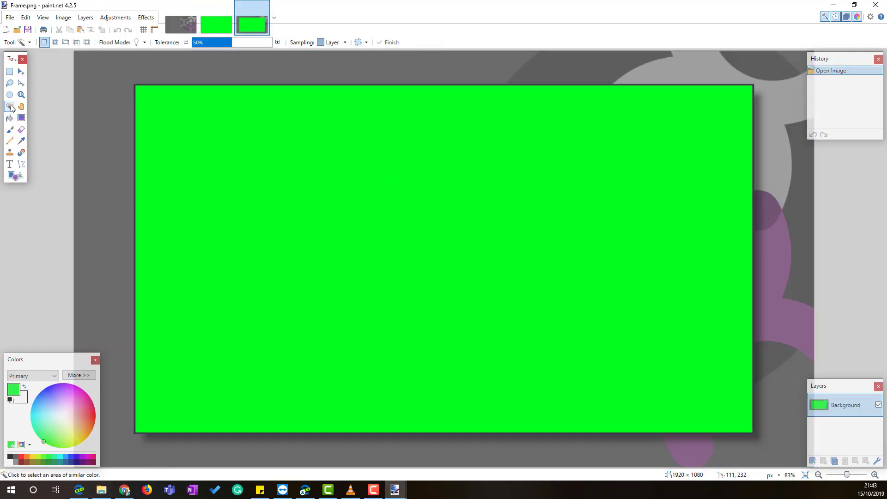
{"action": "left_click", "coordinate": [336, 193]}
{"action": "key", "text": "Delete"}
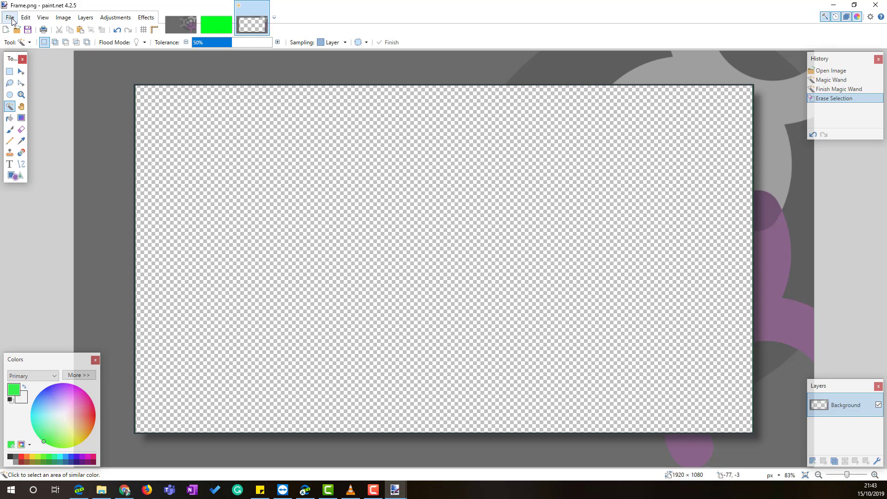
{"action": "left_click", "coordinate": [28, 31]}
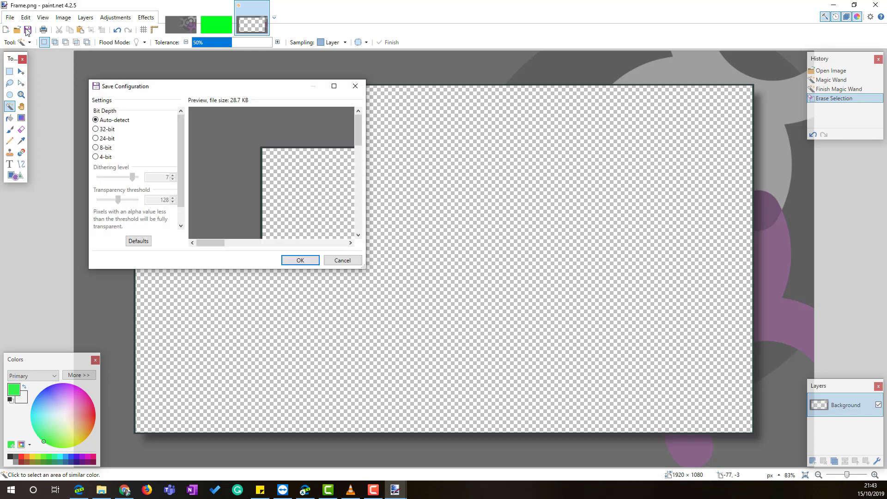
{"action": "left_click", "coordinate": [299, 261]}
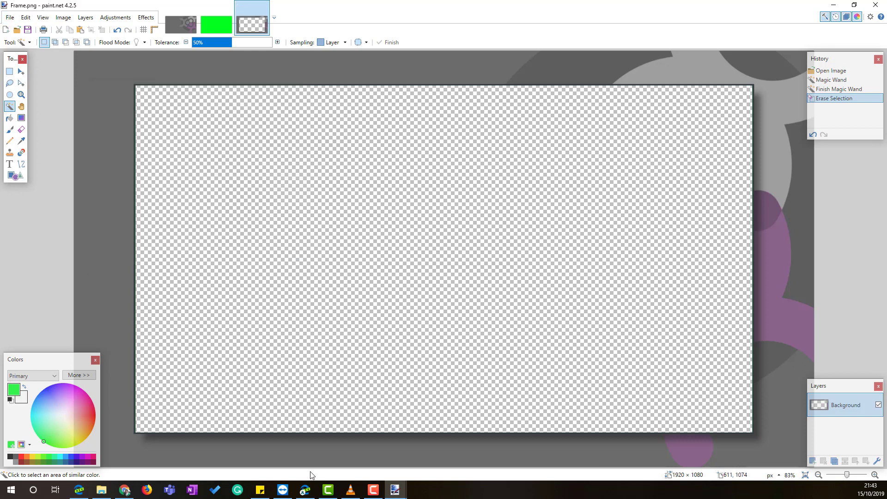
Switch back to Camtasia and import Frame.png and the recording Rec 09-23-19.trec from File Explorer into the Media Bin
{"action": "left_click", "coordinate": [329, 494]}
{"action": "left_click", "coordinate": [100, 490]}
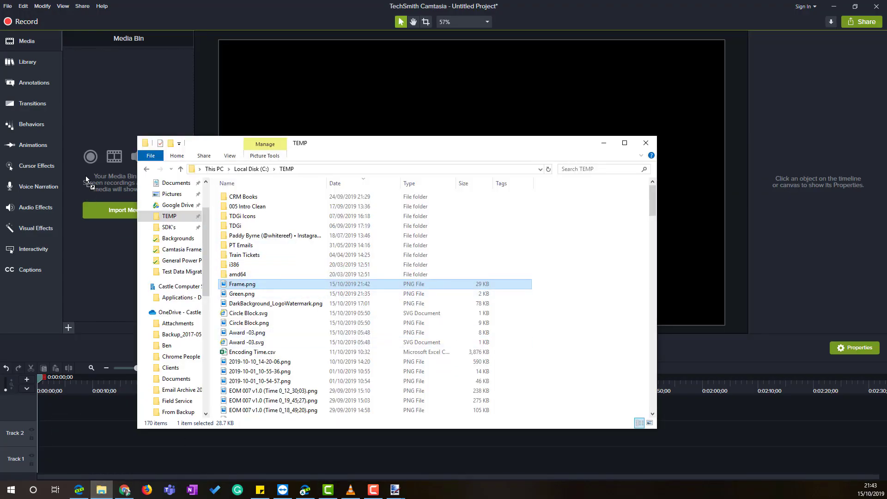
{"action": "left_click_drag", "start_coordinate": [90, 120], "coordinate": [90, 120]}
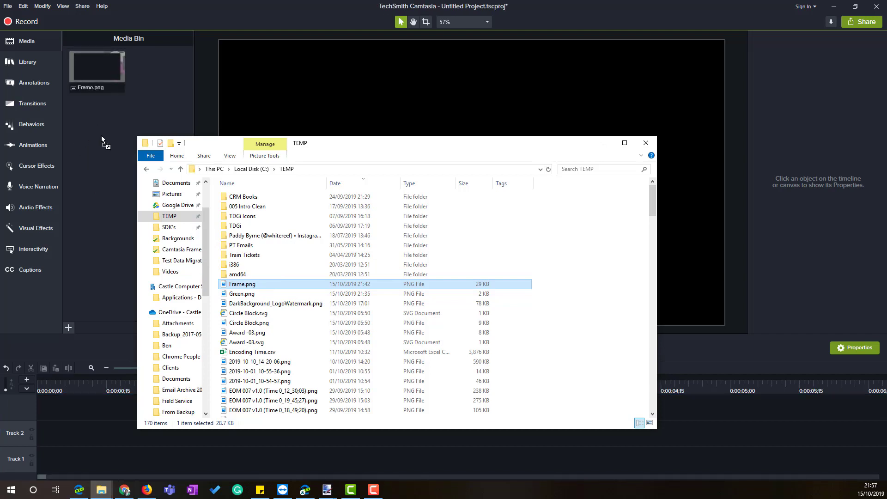
{"action": "left_click_drag", "start_coordinate": [101, 135], "coordinate": [101, 136]}
Place the Rec 09-23-19 recording on Track 1 and Frame.png above it on Track 2 at the timeline start
{"action": "left_click_drag", "start_coordinate": [159, 71], "coordinate": [44, 462]}
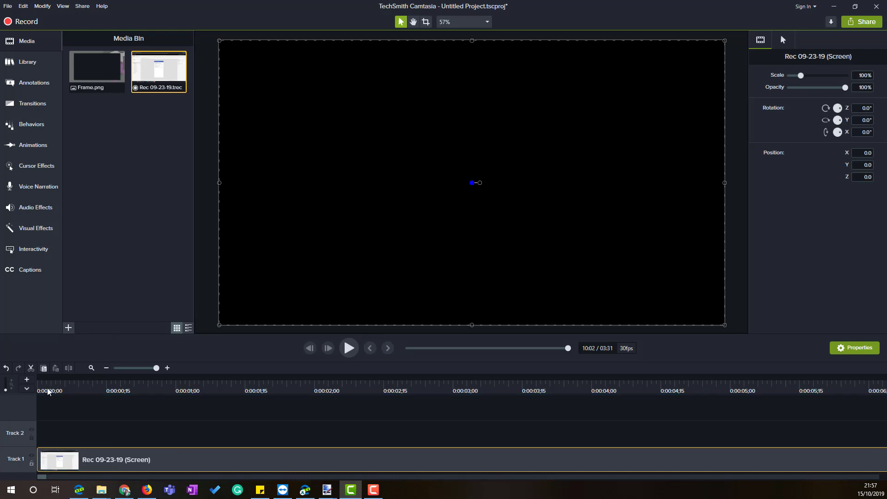
{"action": "left_click", "coordinate": [45, 379]}
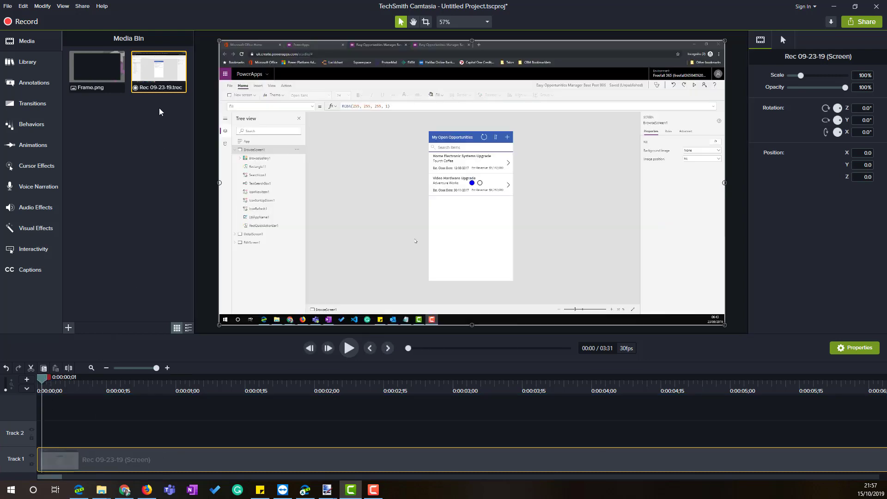
{"action": "left_click_drag", "start_coordinate": [103, 68], "coordinate": [37, 444]}
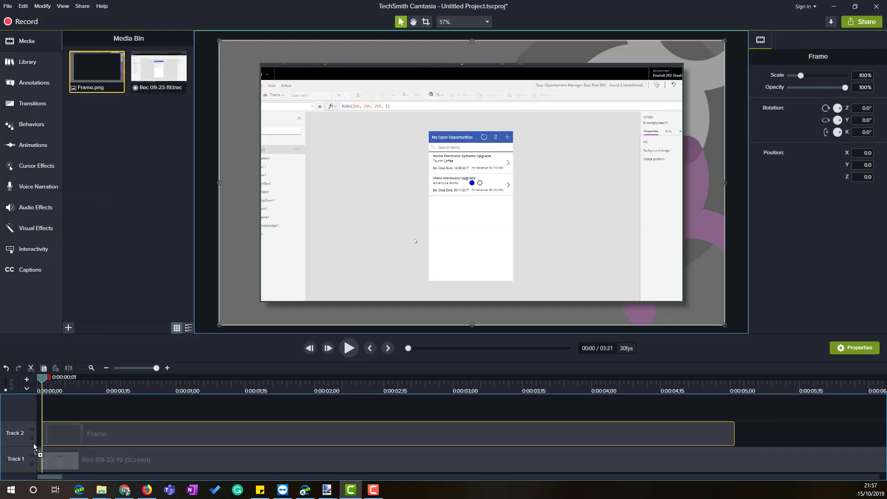
Scale the screen recording down to about 83.7% and centre it inside the frame opening at position 0, 0
{"action": "left_click", "coordinate": [97, 465]}
{"action": "left_click_drag", "start_coordinate": [220, 325], "coordinate": [260, 302]}
{"action": "left_click_drag", "start_coordinate": [470, 175], "coordinate": [449, 186]}
{"action": "left_click_drag", "start_coordinate": [703, 52], "coordinate": [683, 65]}
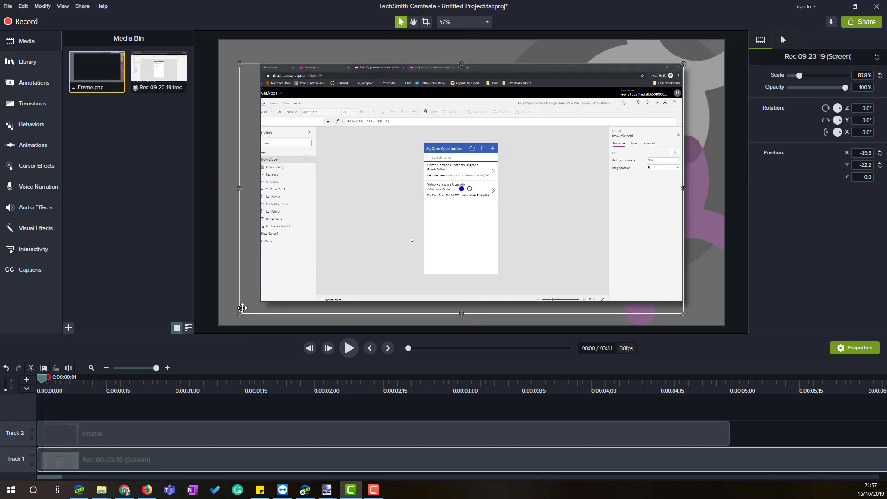
{"action": "left_click_drag", "start_coordinate": [239, 313], "coordinate": [258, 300]}
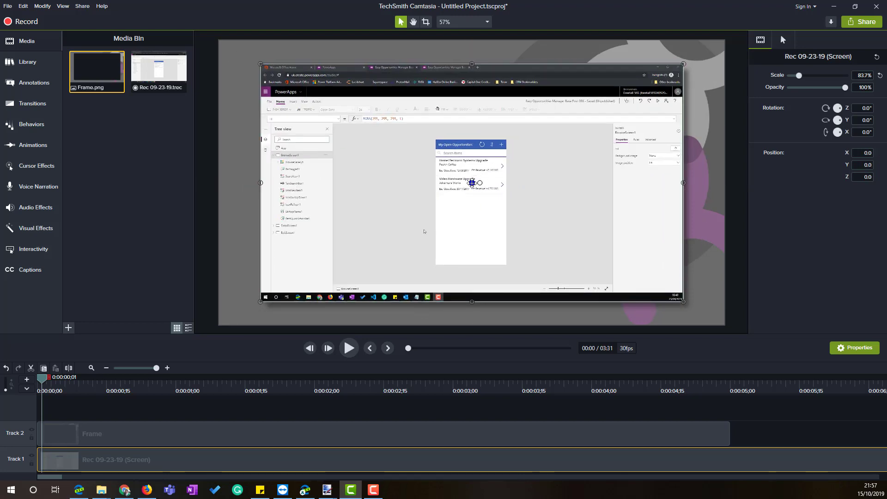
{"action": "mouse_move", "coordinate": [474, 182]}
{"action": "left_mouse_down"}
{"action": "mouse_move", "coordinate": [467, 197]}
{"action": "mouse_move", "coordinate": [469, 186]}
{"action": "left_mouse_up"}
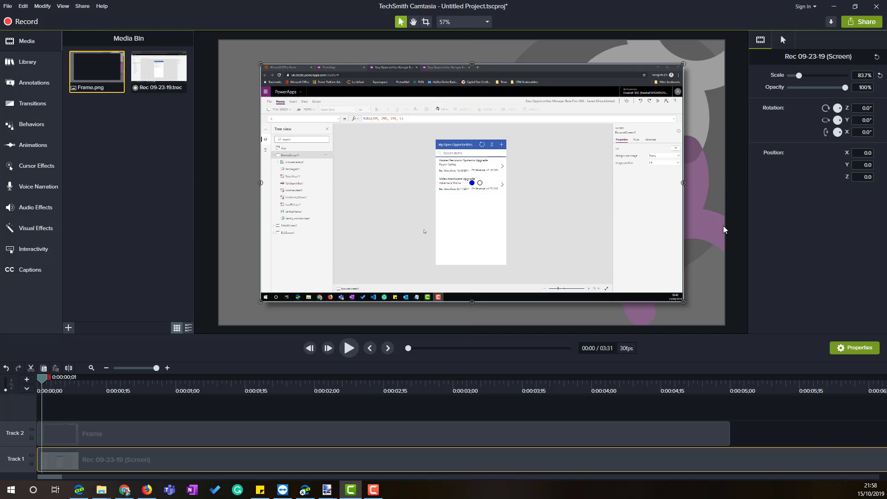
Add a Custom animation to the beginning of the screen recording clip on Track 1
{"action": "left_click", "coordinate": [723, 226]}
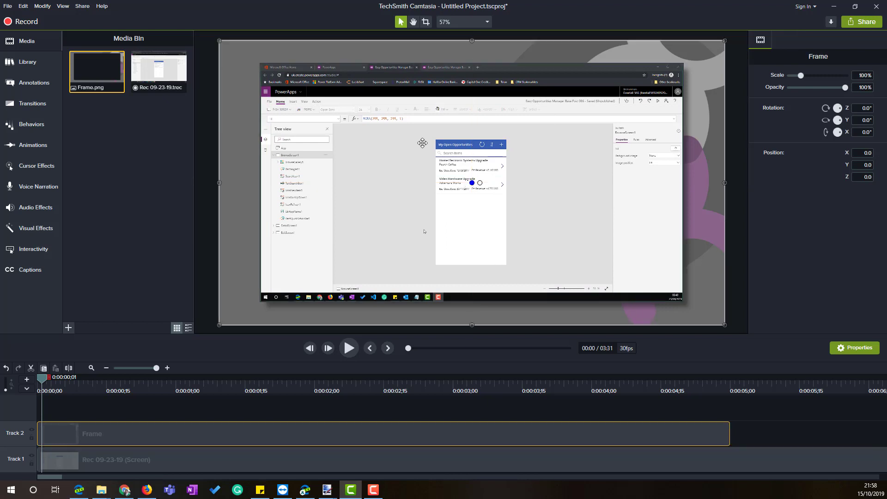
{"action": "left_click", "coordinate": [25, 147]}
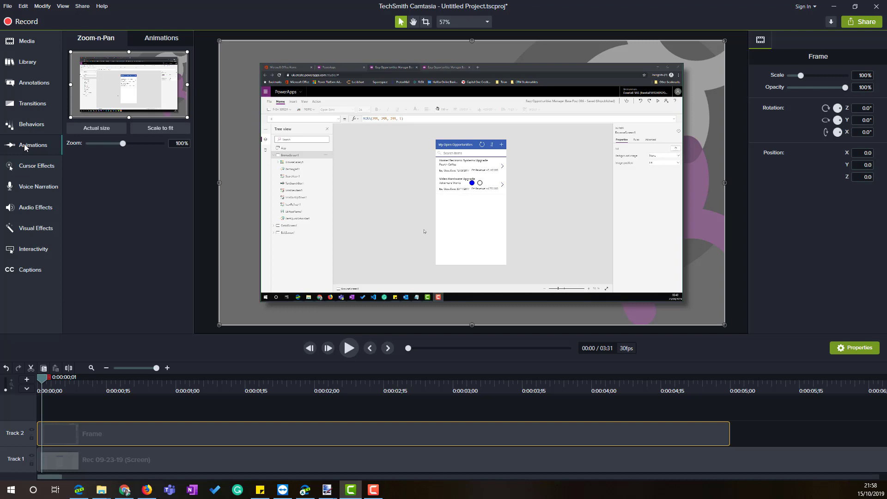
{"action": "left_click", "coordinate": [155, 41]}
{"action": "left_click_drag", "start_coordinate": [92, 68], "coordinate": [111, 459]}
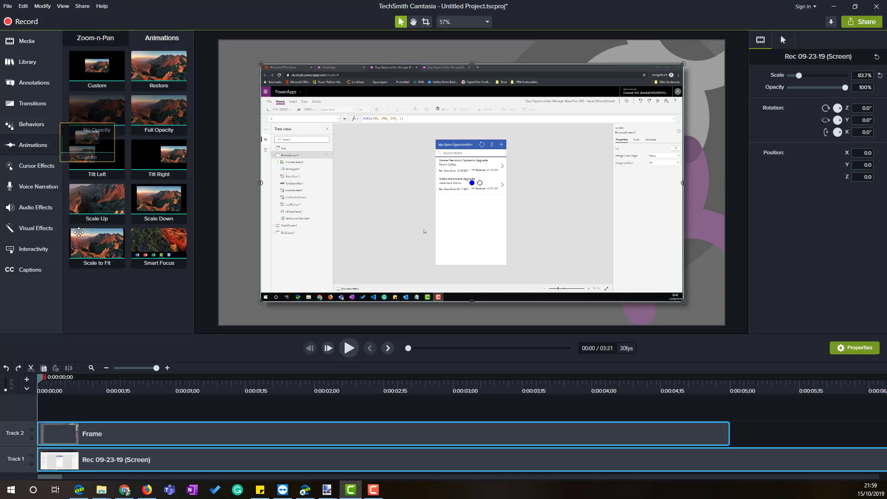
At about 0:00:01;01, enlarge the recording and reposition it inside the frame to define the animation's zoomed-in end state
{"action": "left_click_drag", "start_coordinate": [42, 379], "coordinate": [181, 383]}
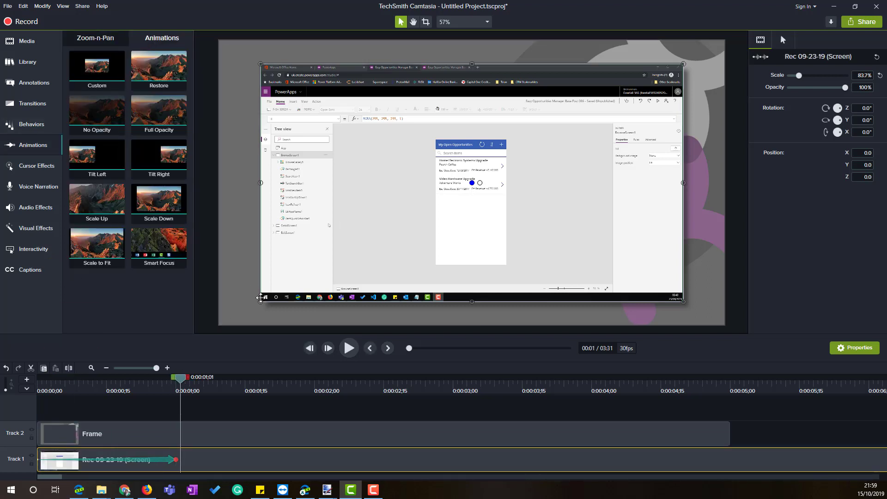
{"action": "left_click_drag", "start_coordinate": [260, 302], "coordinate": [150, 392]}
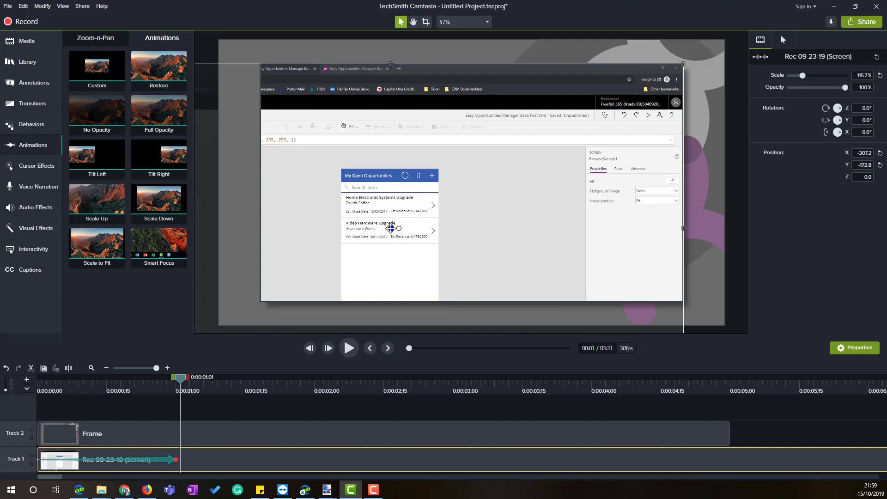
{"action": "left_click_drag", "start_coordinate": [194, 288], "coordinate": [355, 275]}
{"action": "left_click_drag", "start_coordinate": [259, 52], "coordinate": [218, 32]}
{"action": "left_click_drag", "start_coordinate": [420, 225], "coordinate": [459, 227]}
Play the timeline from the start to preview the zoom animation inside the frame
{"action": "left_click_drag", "start_coordinate": [183, 382], "coordinate": [42, 383]}
{"action": "left_click", "coordinate": [139, 434]}
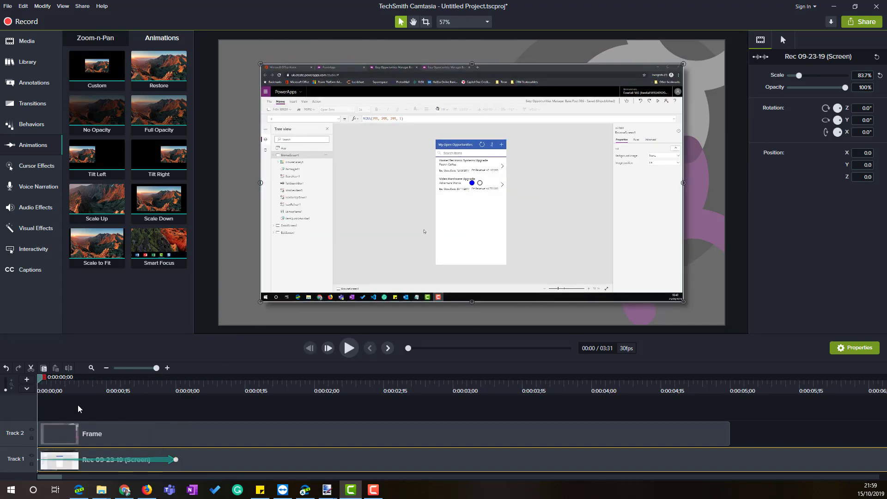
{"action": "left_click", "coordinate": [349, 348]}
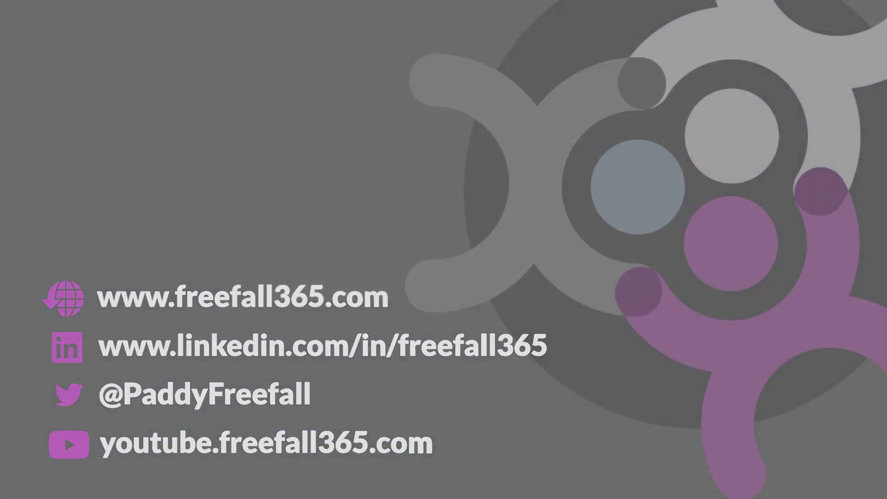